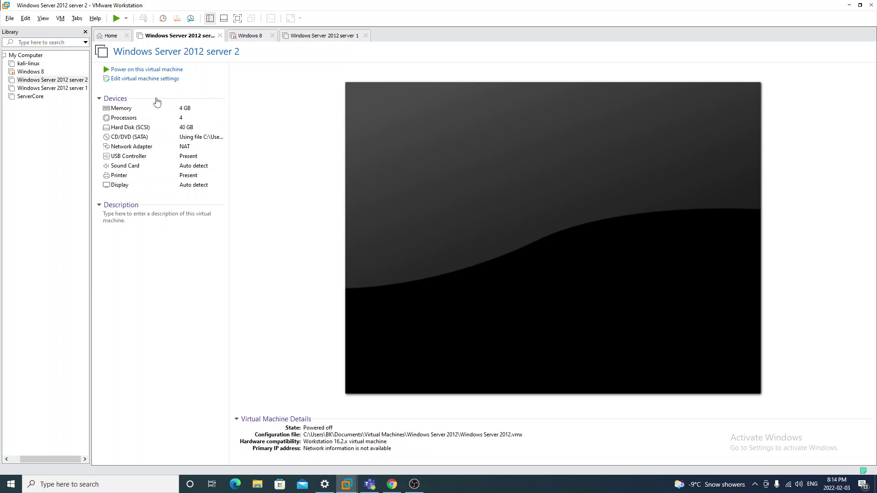
Power on the server 2 VM, accept the Secure PC notice and log in as Administrator
click(164, 72)
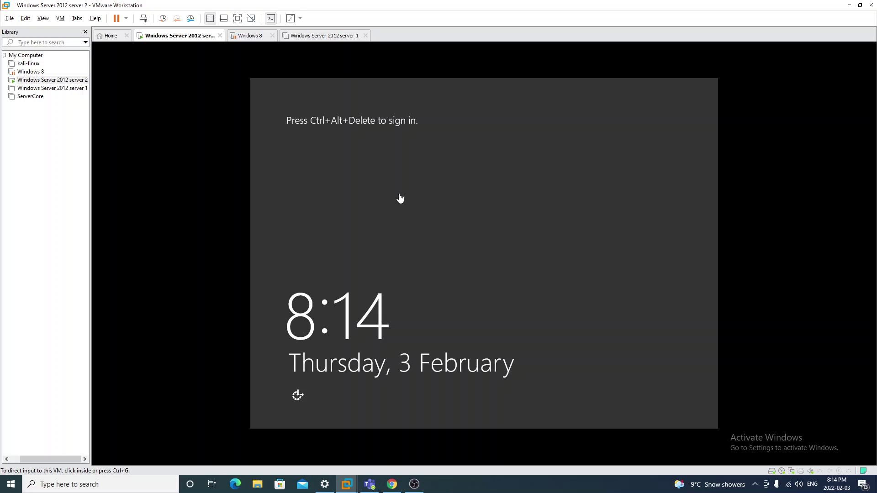
click(400, 197)
key(ctrl+alt+Delete)
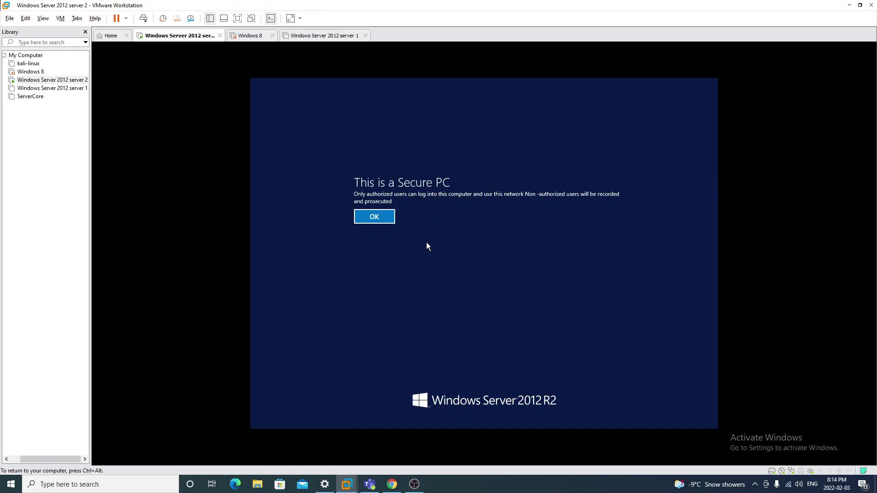
click(395, 219)
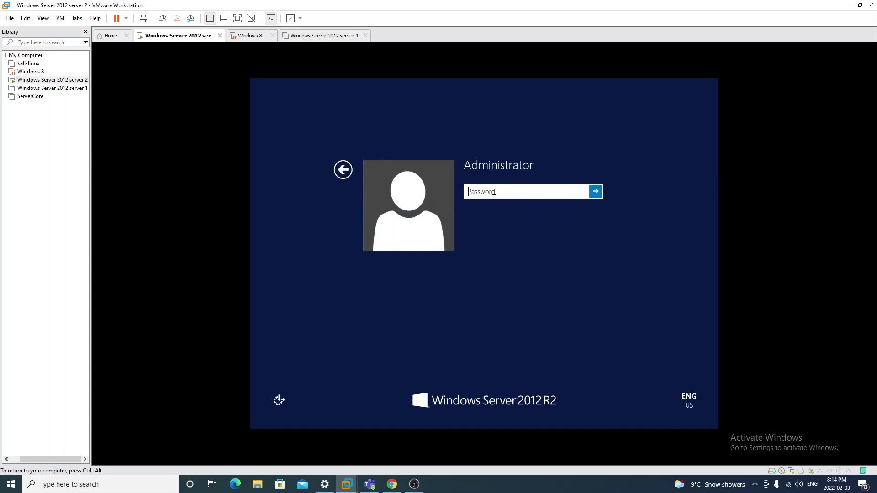
text(***********)
key(Return)
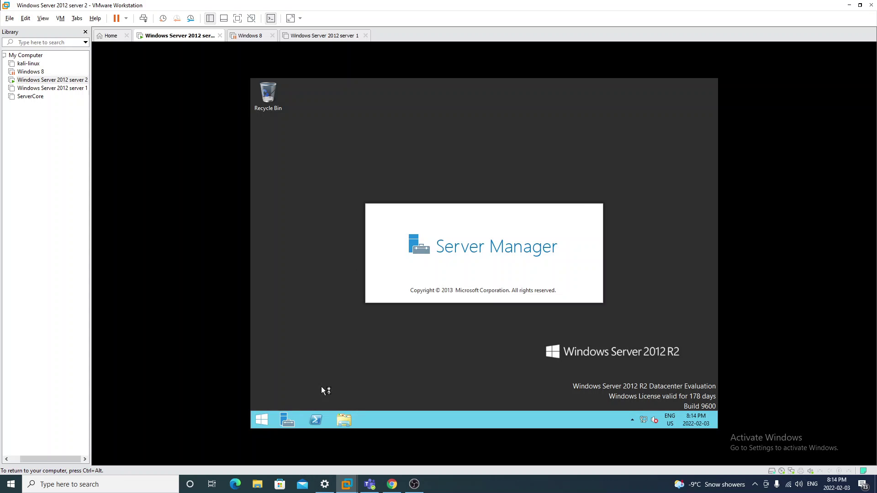
Minimize Server Manager and launch Registry Editor with regedit from the Run box
click(601, 118)
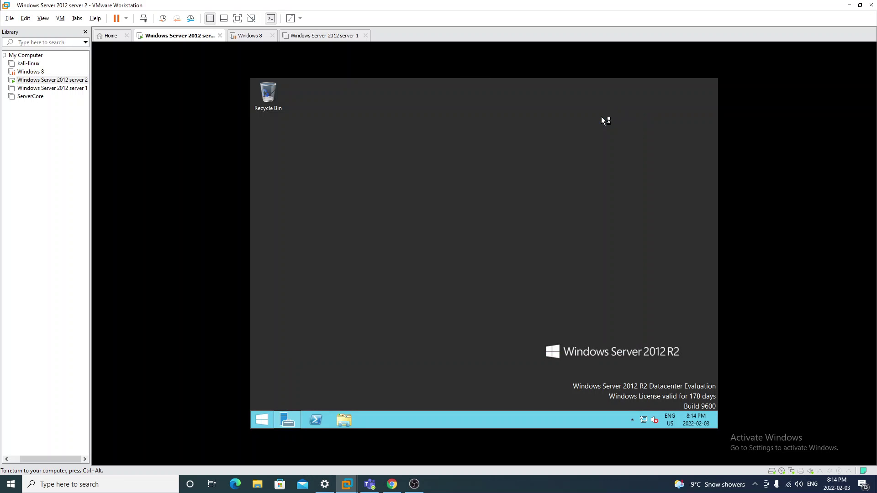
right_click(268, 420)
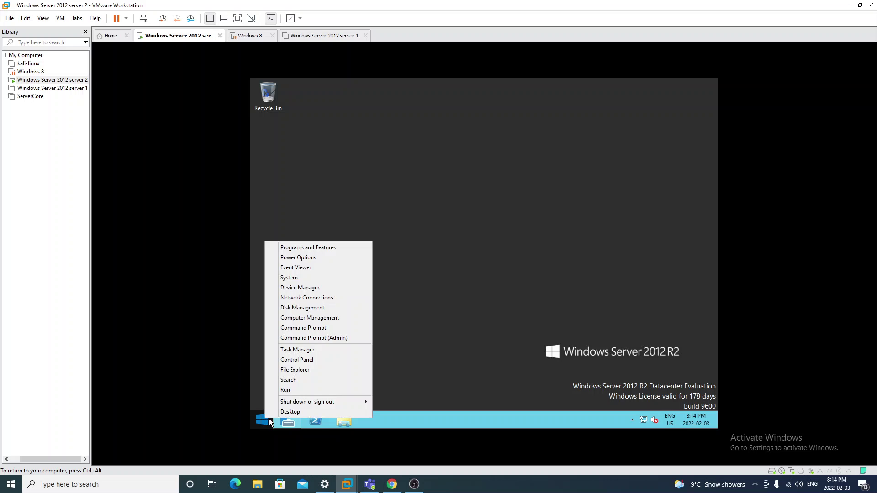
mouse_move(300, 403)
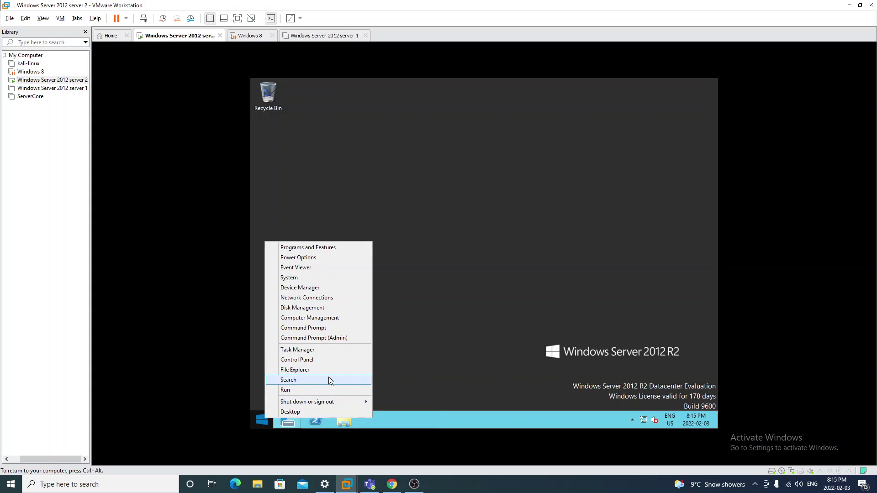
click(327, 390)
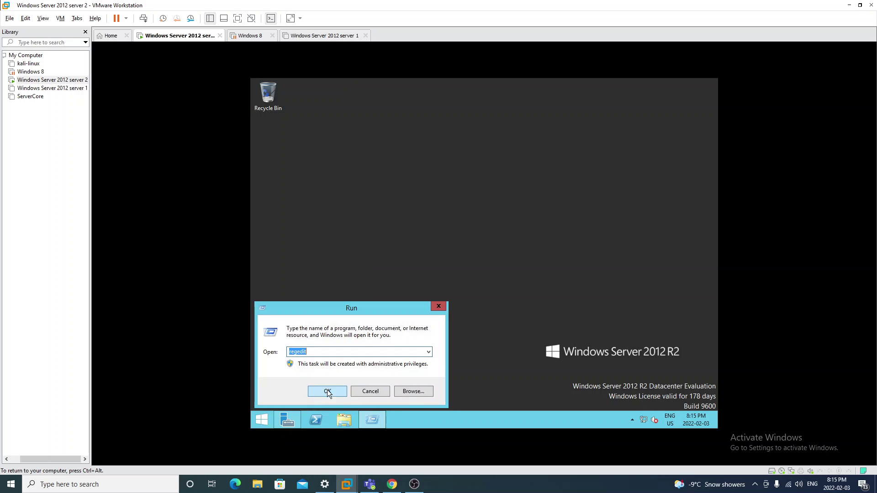
click(327, 392)
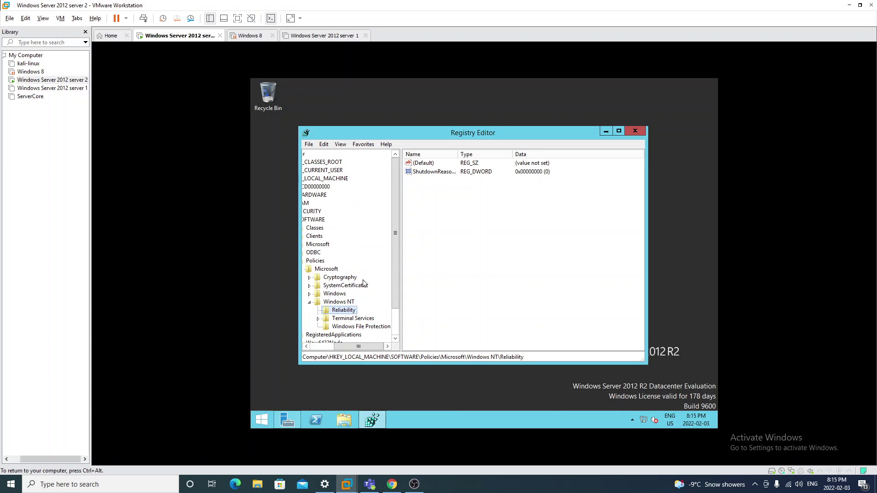
drag(358, 346, 290, 341)
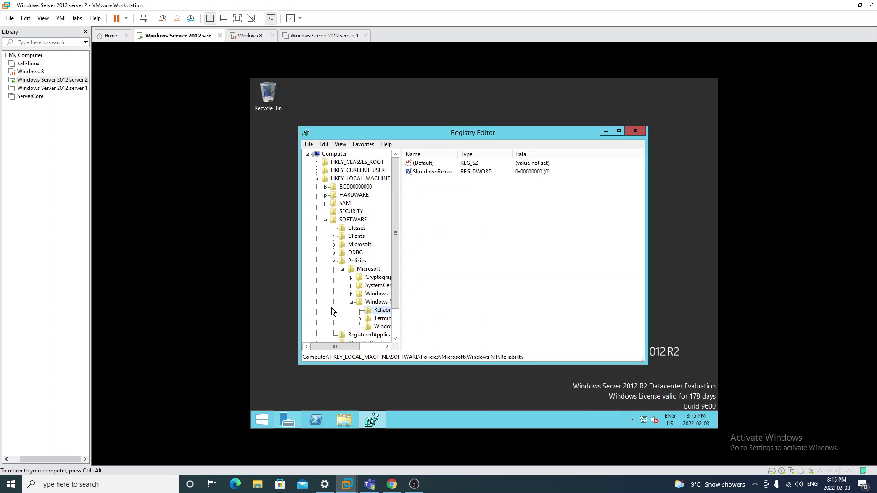
Expand HKEY_LOCAL_MACHINE\SOFTWARE\Microsoft in the key tree
click(343, 180)
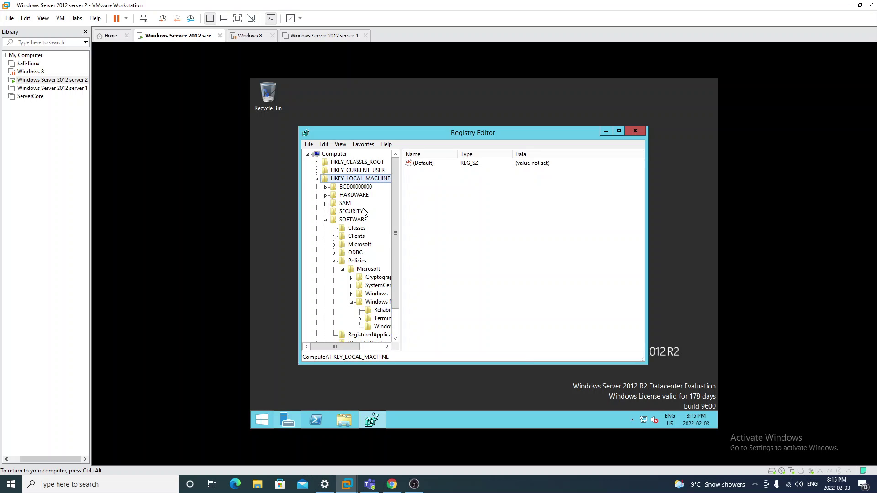
click(357, 220)
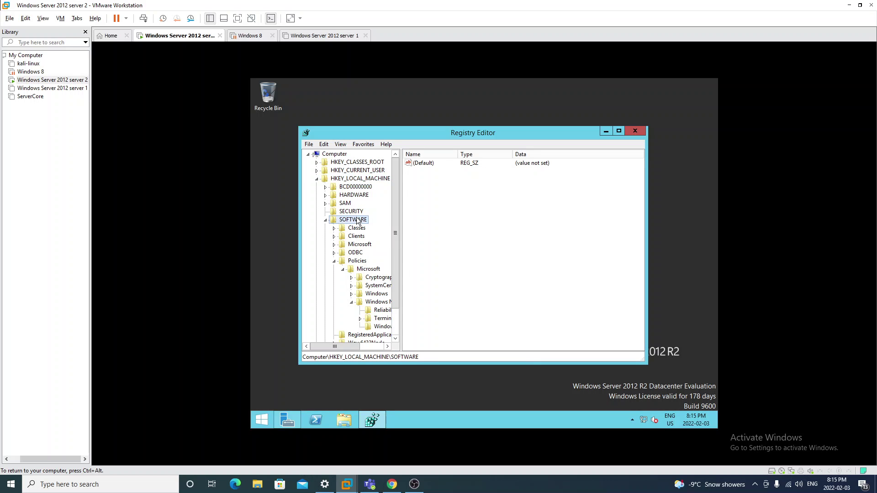
scroll(372, 234, down, 2)
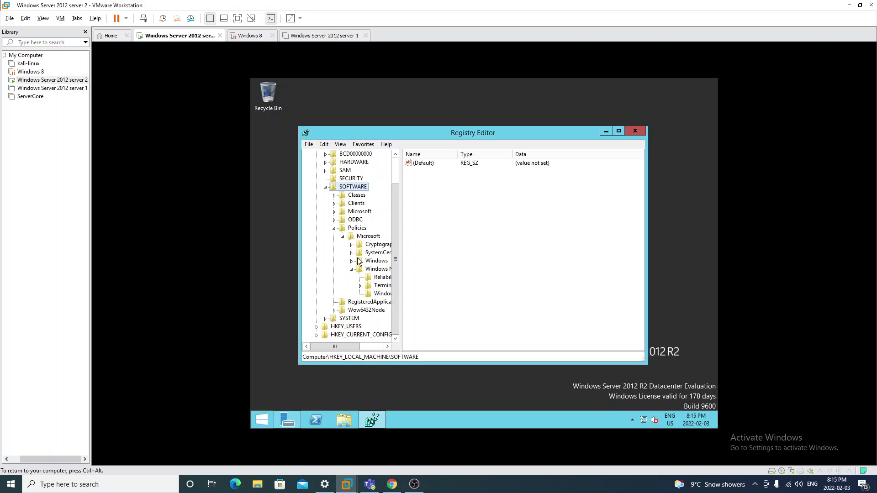
scroll(358, 267, up, 1)
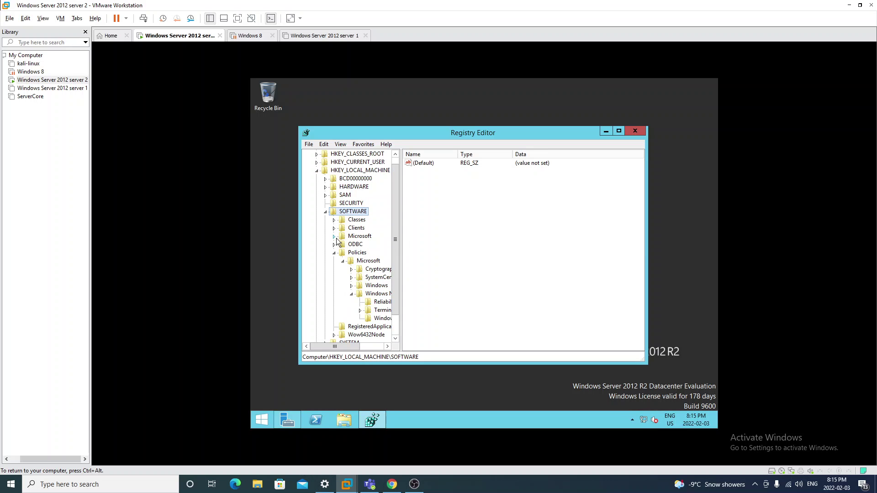
click(334, 253)
click(334, 244)
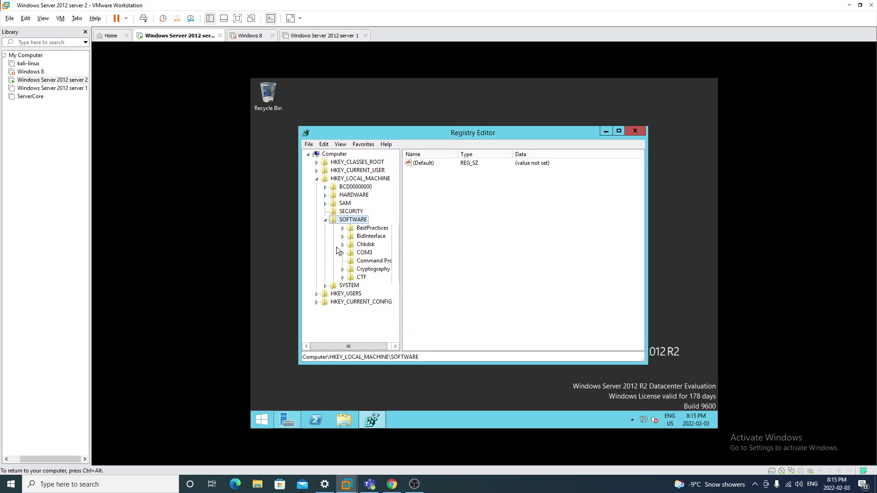
scroll(365, 235, down, 2)
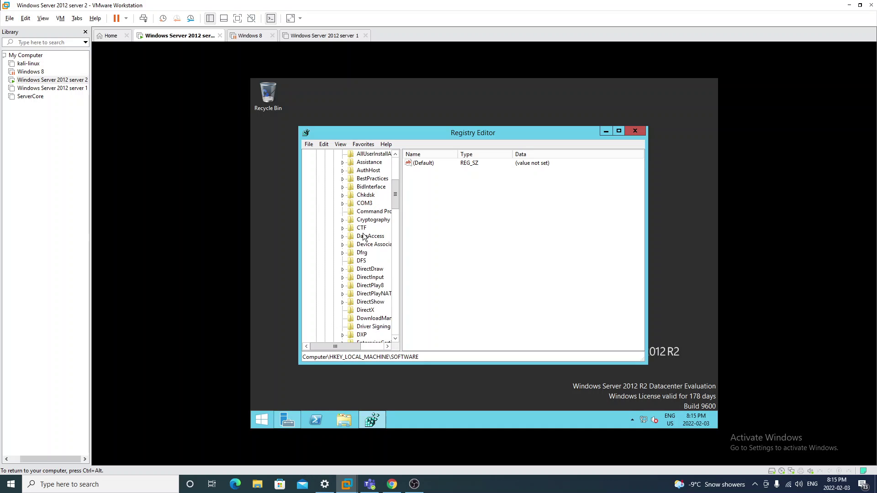
scroll(368, 237, down, 6)
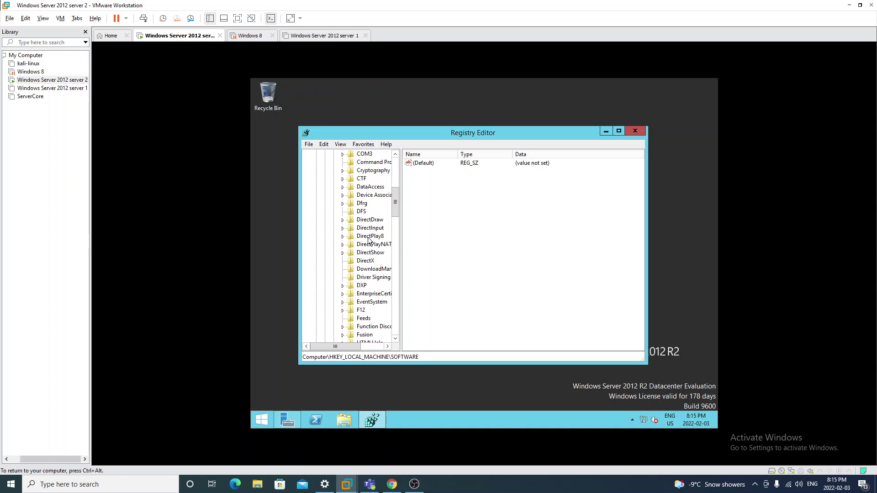
scroll(370, 260, down, 15)
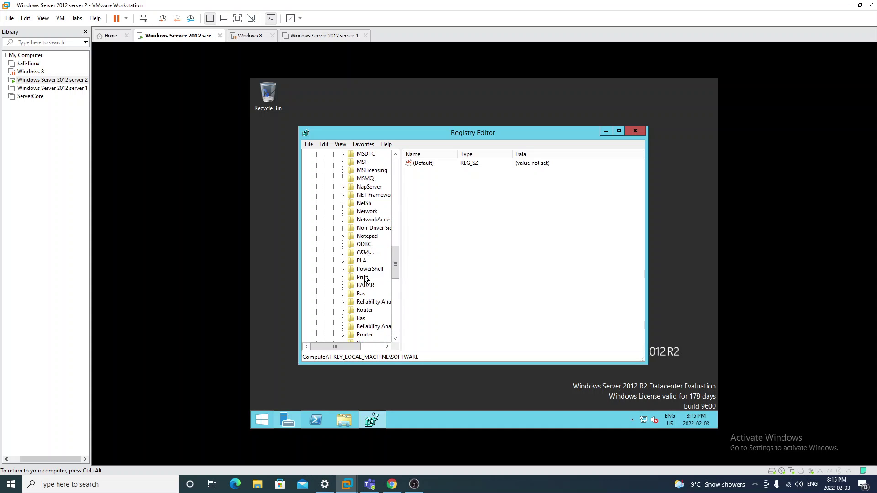
scroll(364, 294, down, 7)
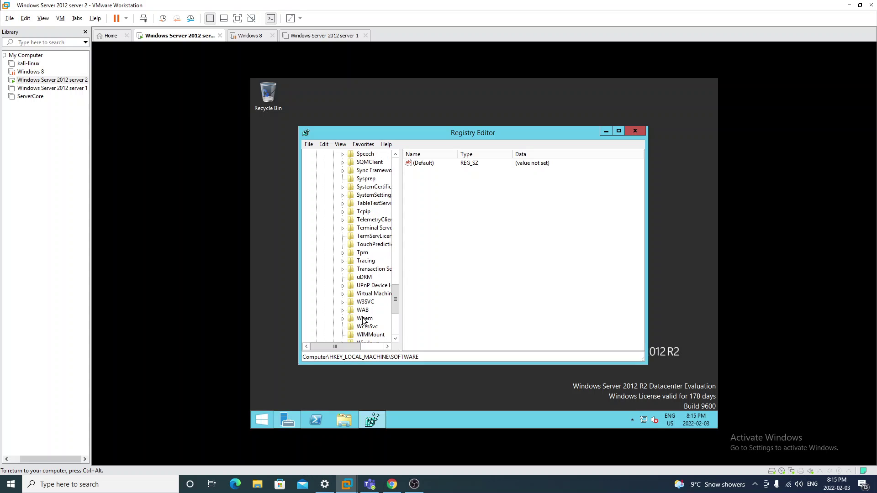
scroll(368, 328, down, 2)
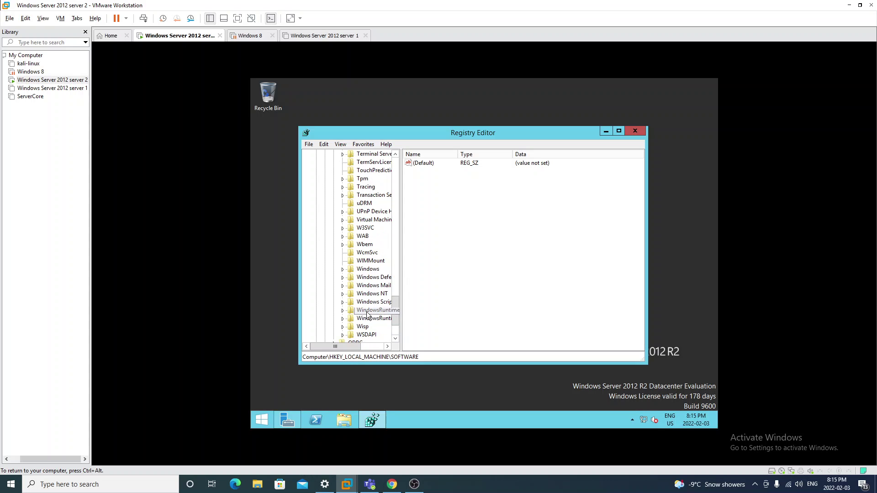
Expand Windows\CurrentVersion\policies and select the system key to show its values
click(342, 269)
click(351, 277)
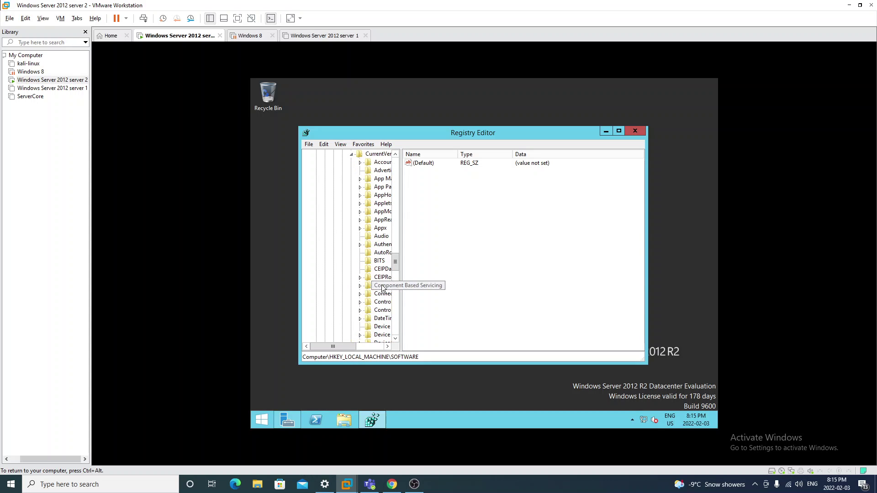
scroll(378, 227, down, 12)
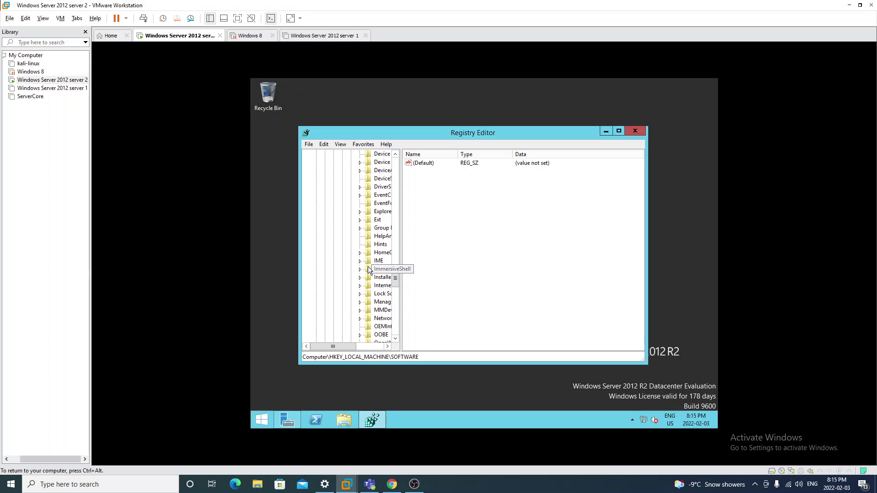
scroll(365, 281, down, 2)
drag(345, 348, 361, 347)
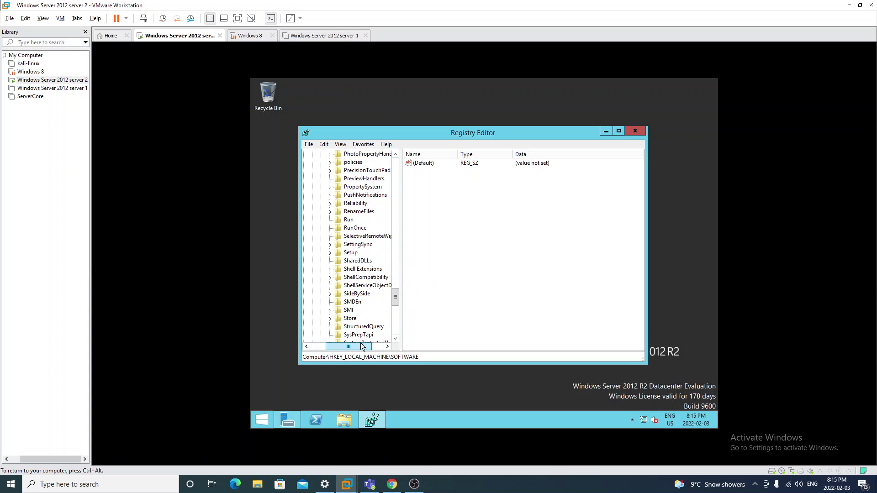
scroll(355, 294, up, 2)
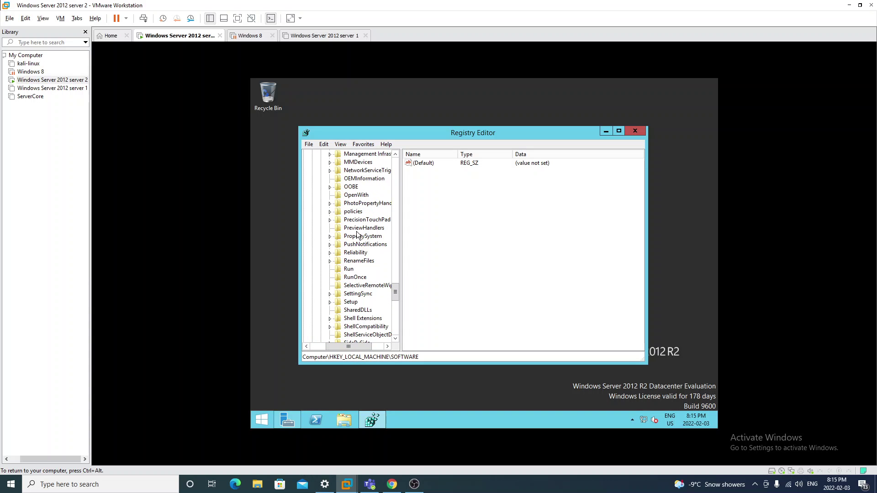
click(330, 212)
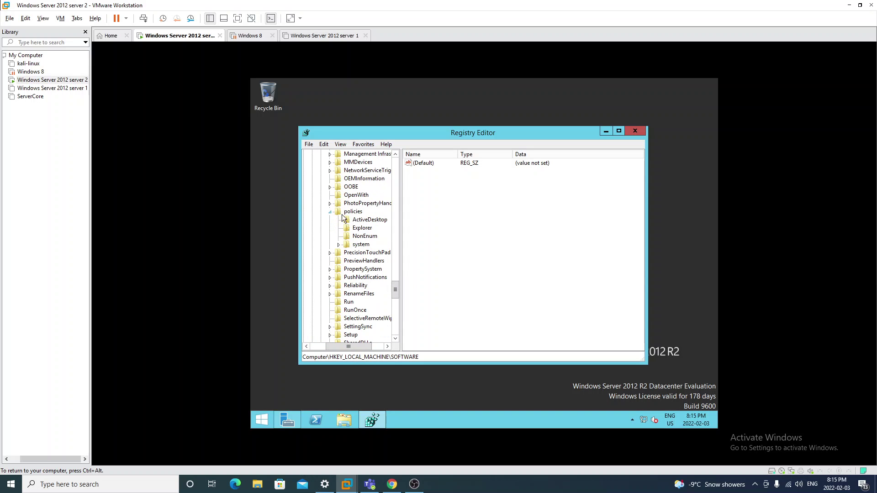
click(359, 245)
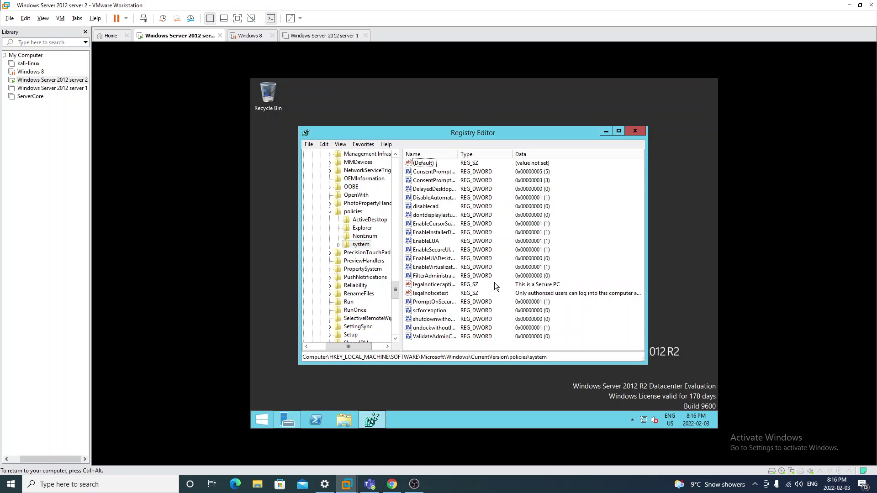
Erase the legalnoticecaption value's data
double_click(443, 285)
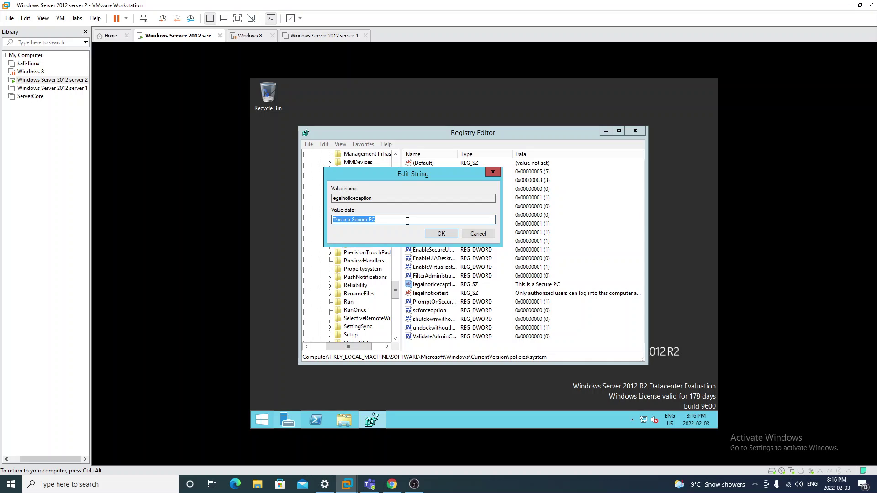
key(BackSpace)
click(452, 238)
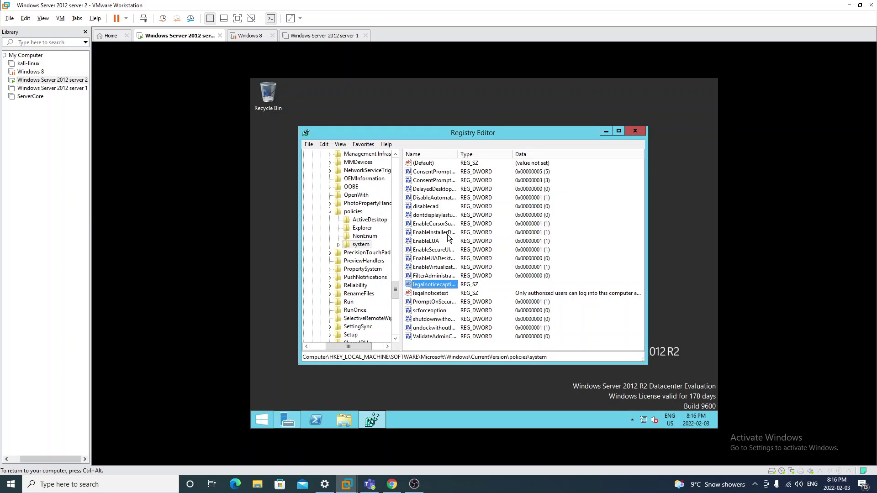
Erase the legalnoticetext value's data and refresh the registry view
double_click(436, 296)
key(BackSpace)
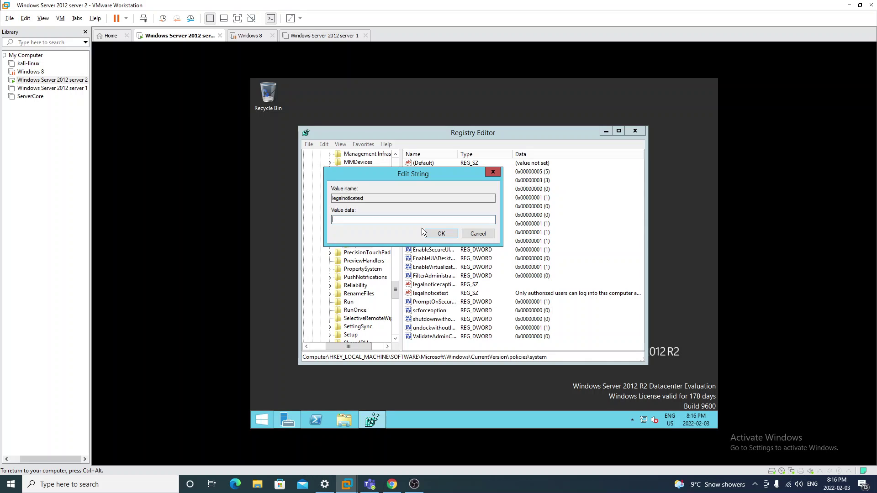
click(437, 234)
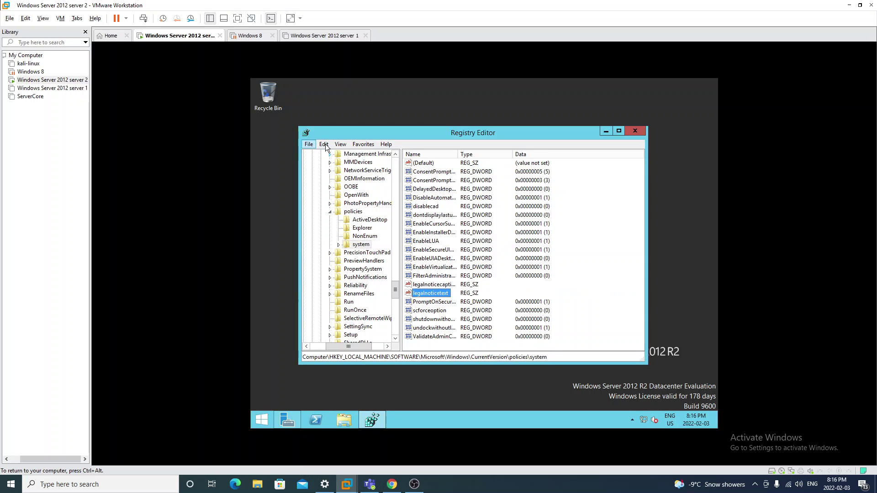
click(341, 144)
click(362, 185)
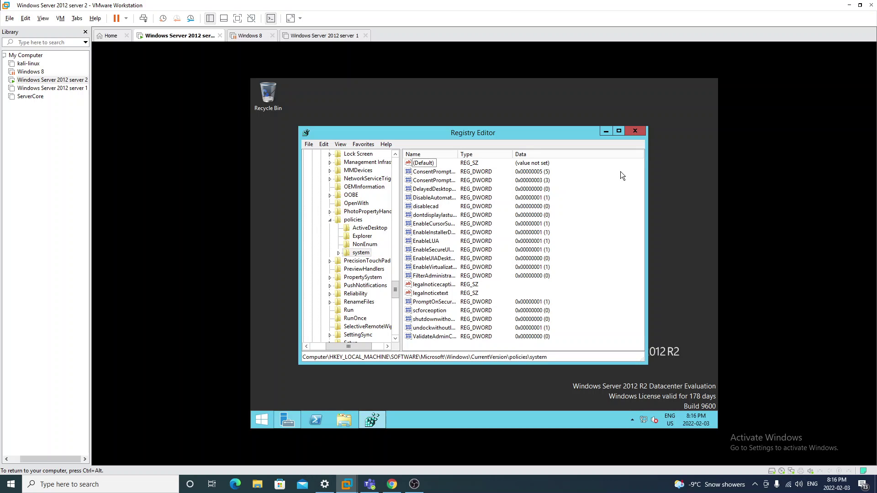
Close Registry Editor and restart the server from the Start screen
click(634, 132)
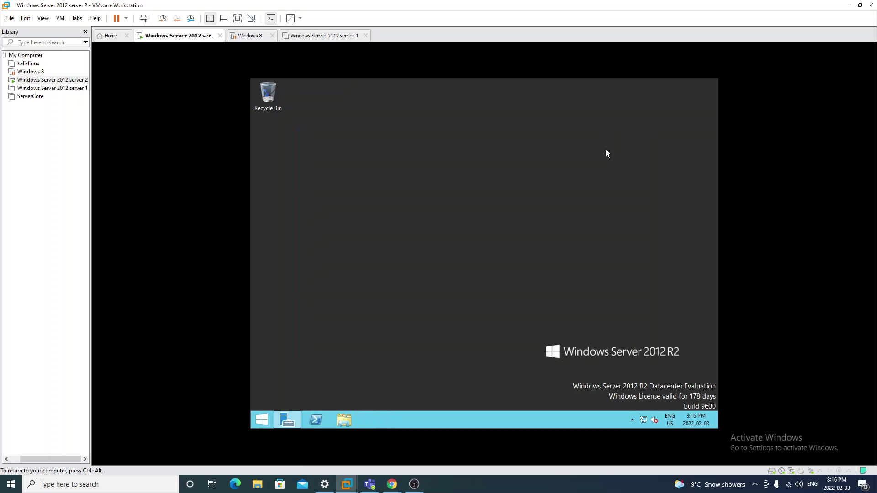
click(263, 420)
click(668, 117)
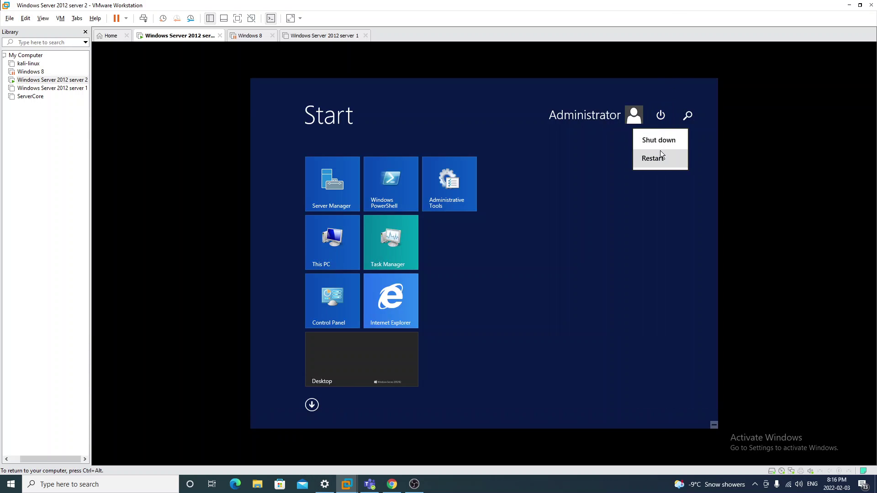
click(656, 156)
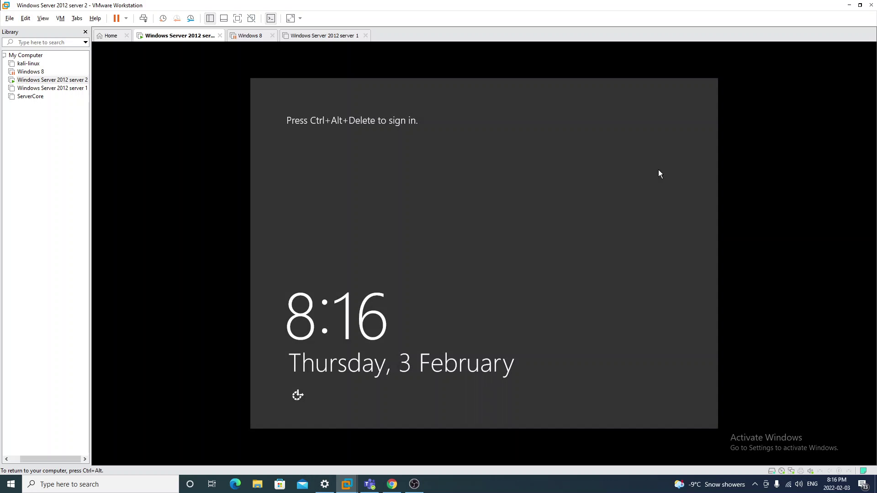
Sign back in as Administrator after the restart with the account password
key(ctrl+alt+Insert)
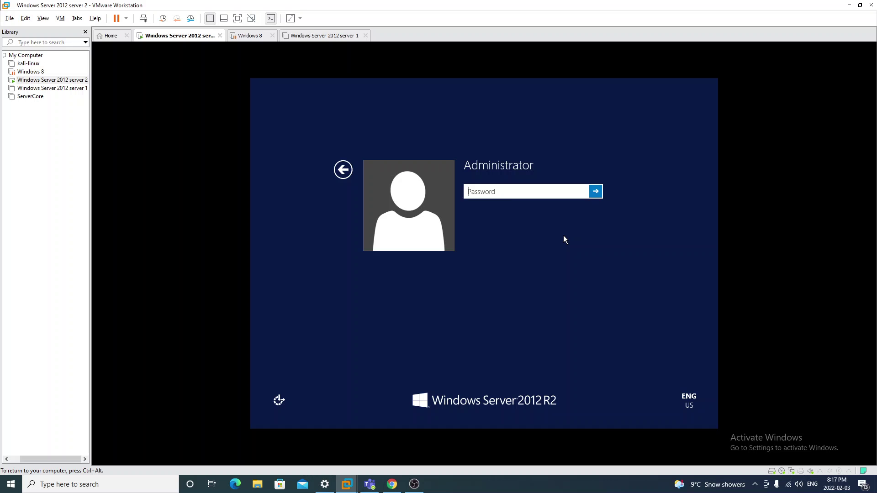
text(•••••••••••)
key(Return)
key(ctrl+alt)
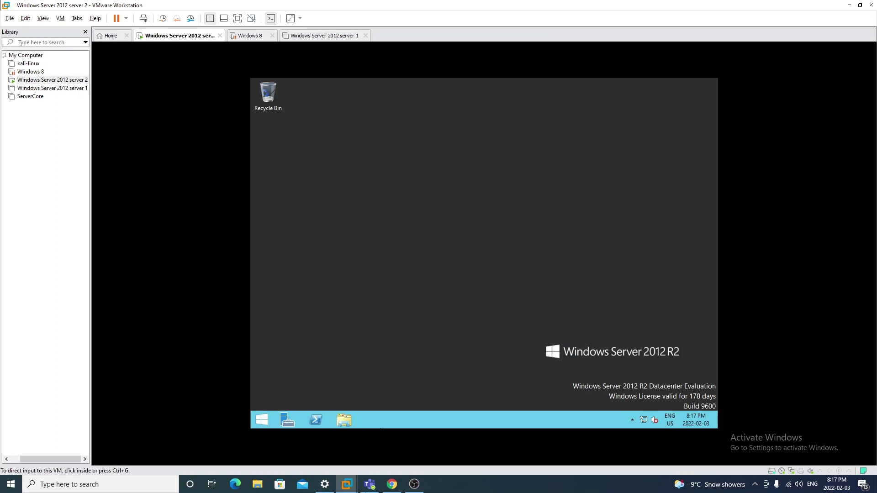
Close Server Manager and reopen Registry Editor with regedit from the Run box
click(255, 444)
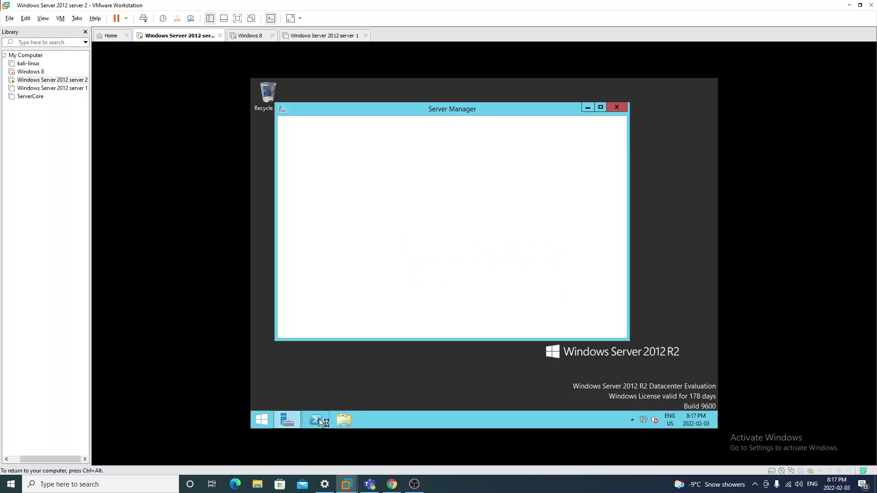
click(616, 107)
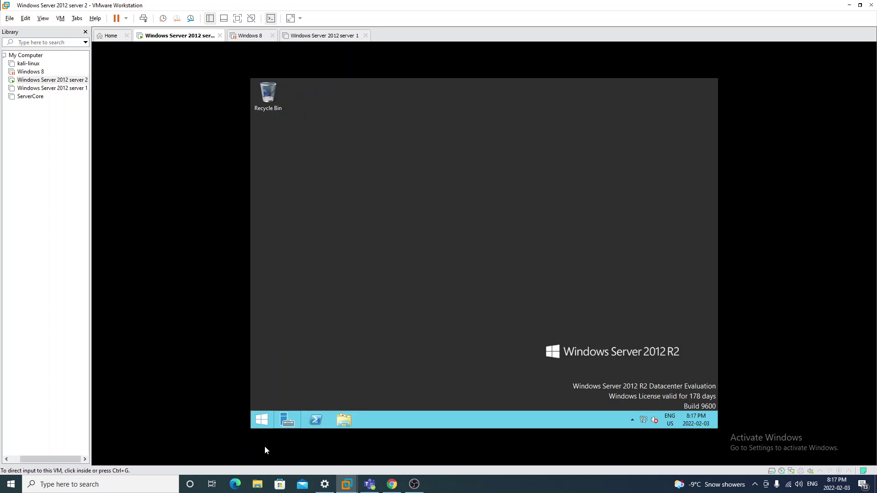
right_click(264, 420)
click(297, 391)
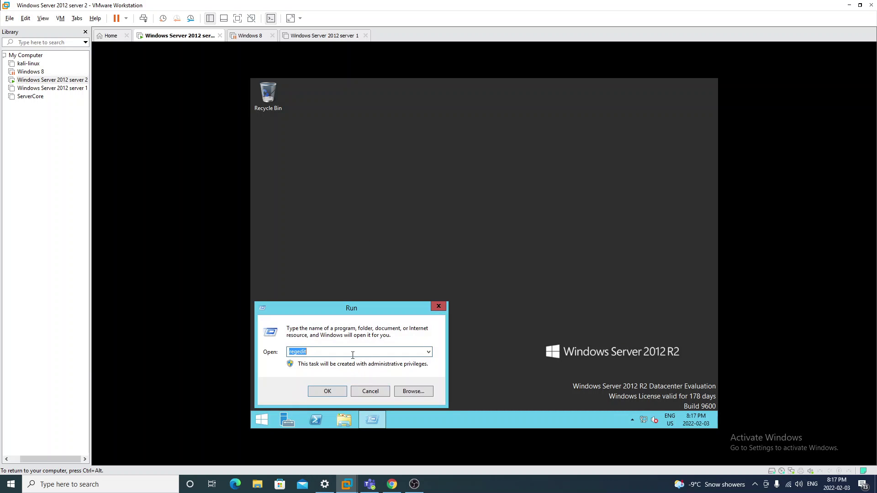
click(340, 393)
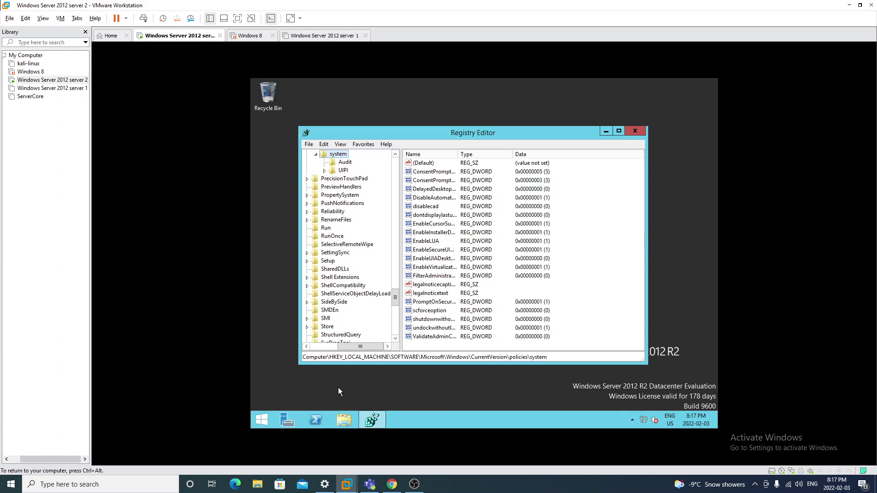
Set legalnoticecaption to 'This is A Secure PC'
double_click(434, 284)
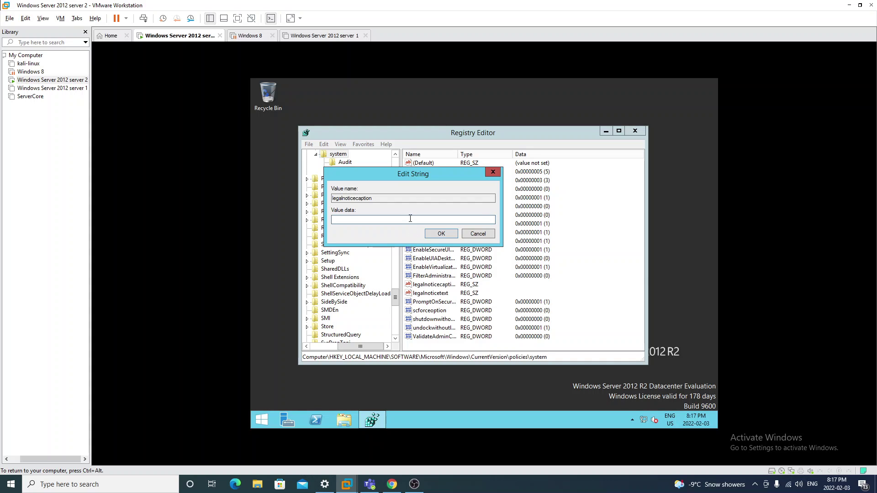
text(This is A Secure PC)
click(447, 235)
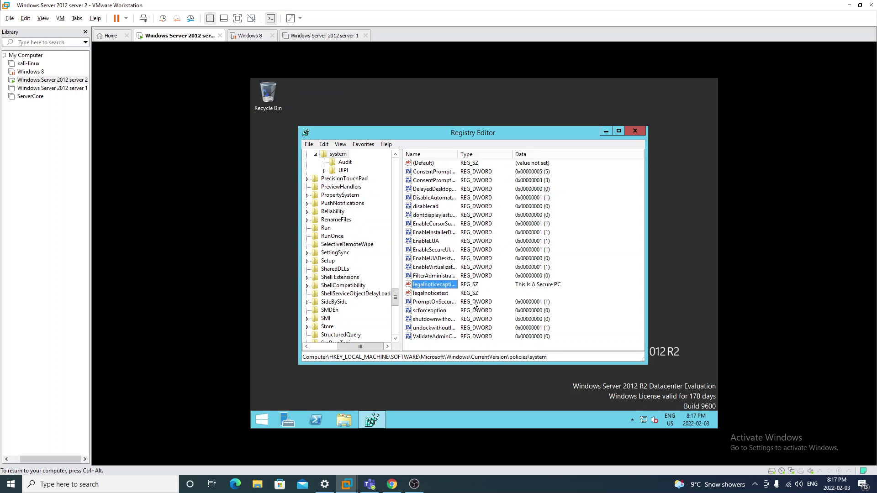
Enter the legalnoticetext warning that intruders will be recorded and prosecuted, ending 'Enter if you DARE!'
double_click(436, 294)
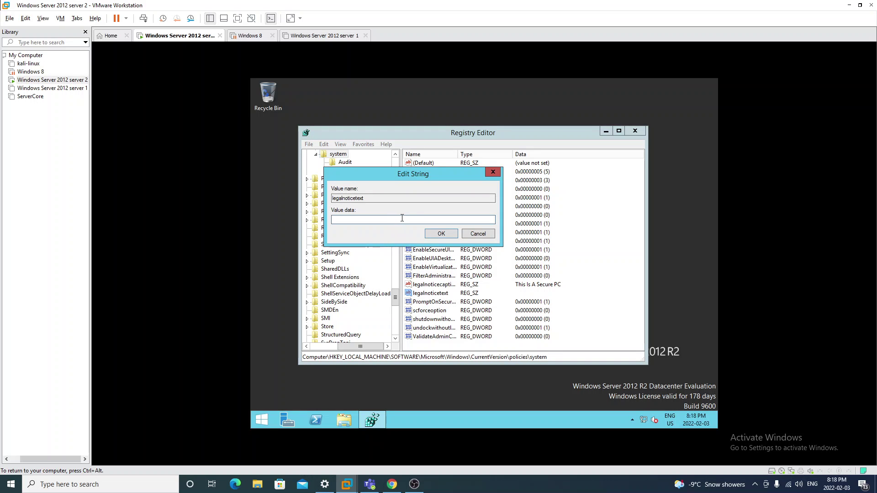
text(Anyone n)
key(BackSpace)
key(BackSpace)
text(who attempts to gain access to this pc. Will be recorded an)
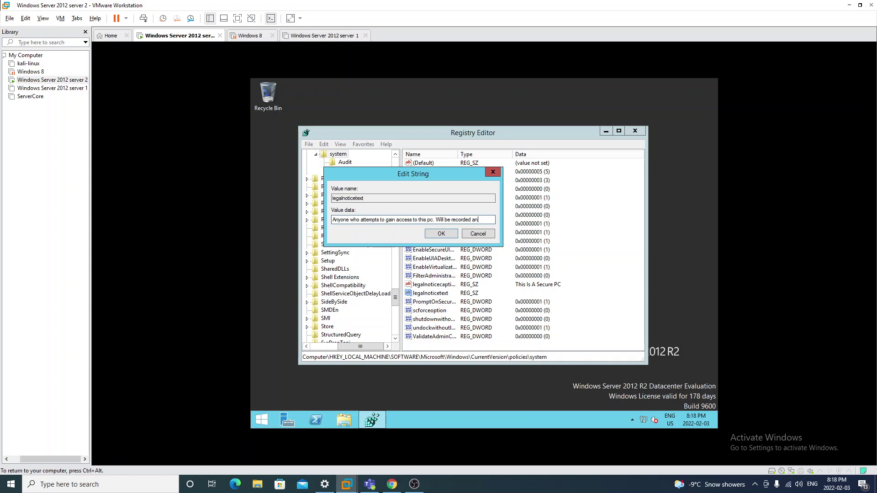
text(d prosecu)
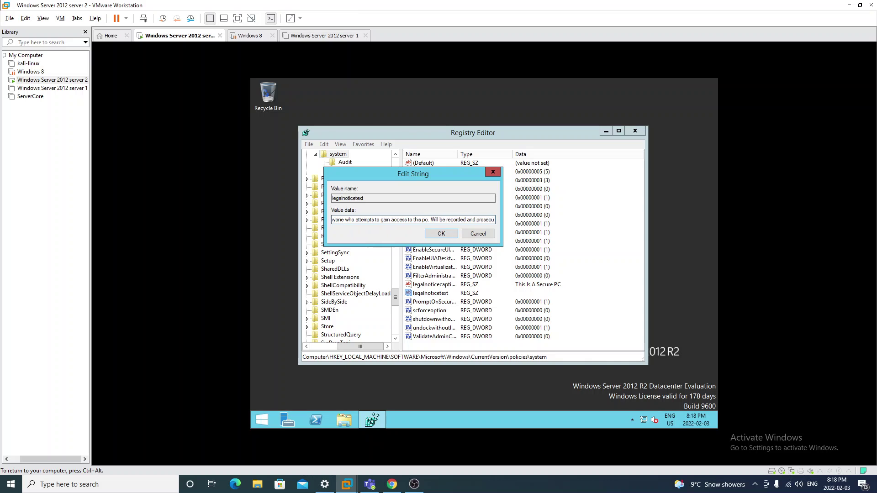
text(te)
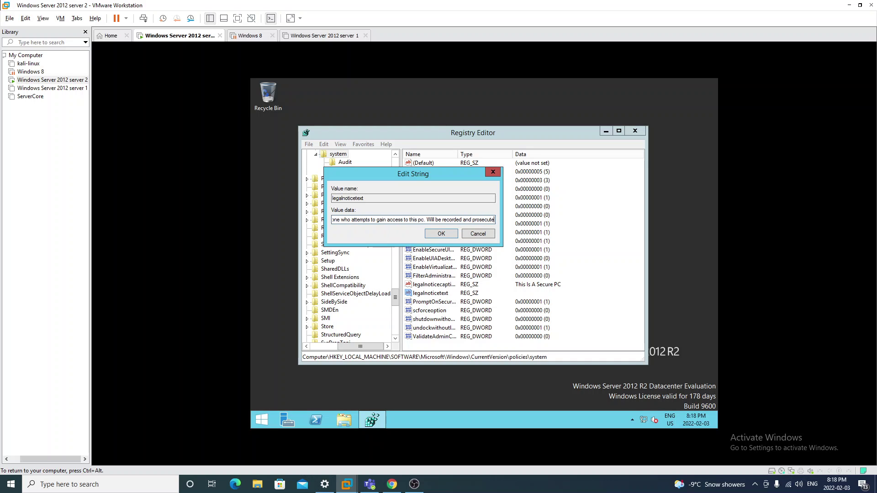
text(d.)
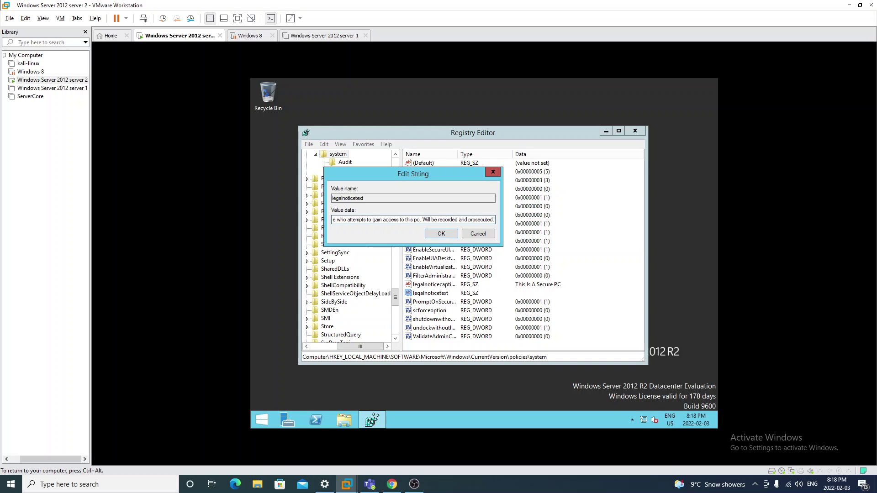
text( Enter if you)
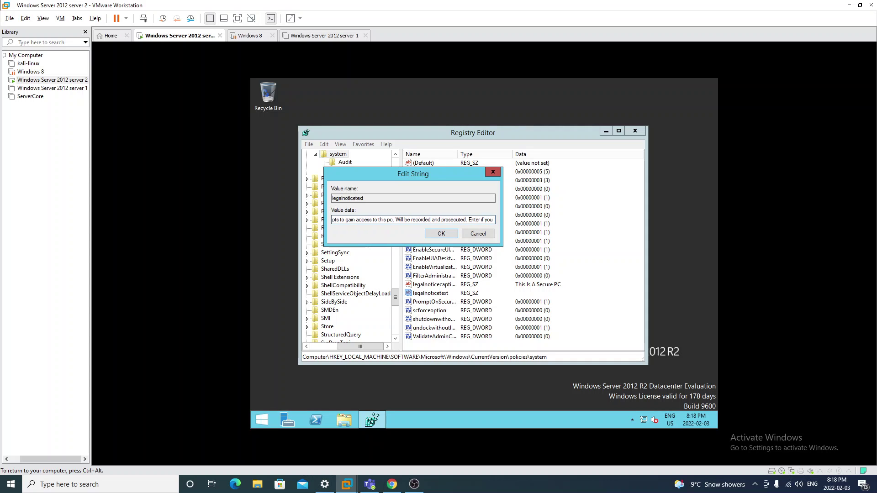
text( DARE!!)
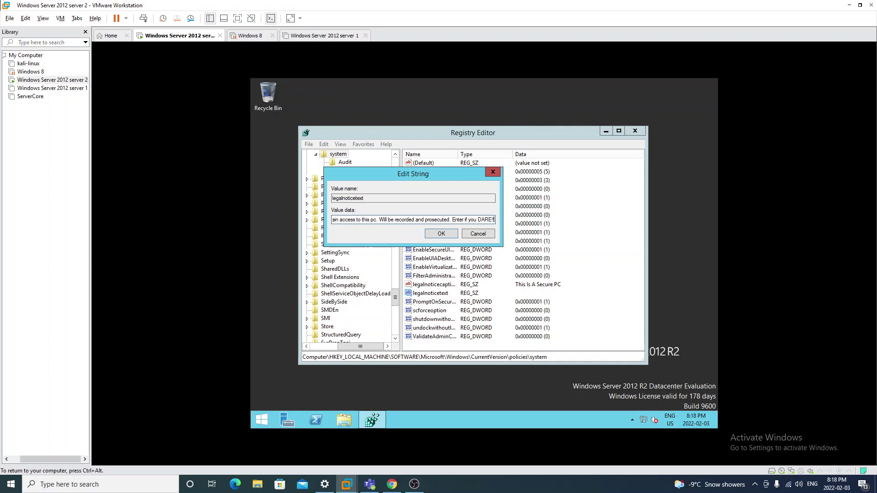
click(437, 235)
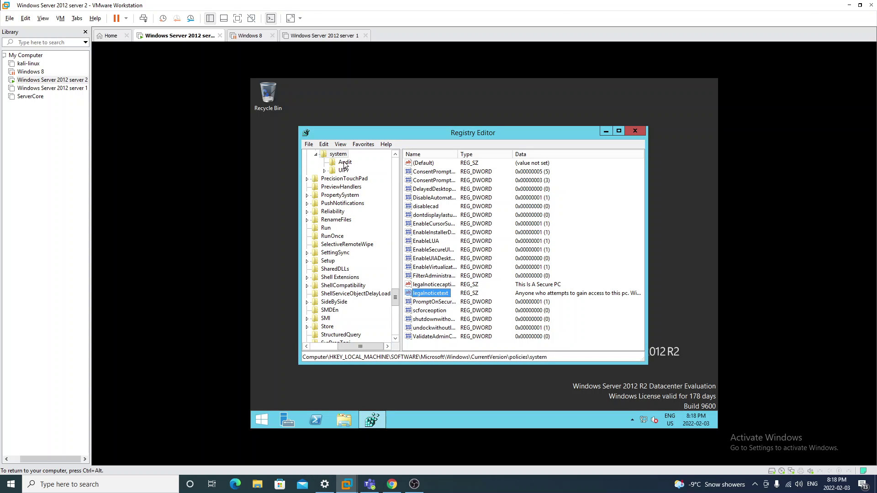
Refresh and close Registry Editor, then lock the server from the Administrator tile
click(343, 146)
click(356, 188)
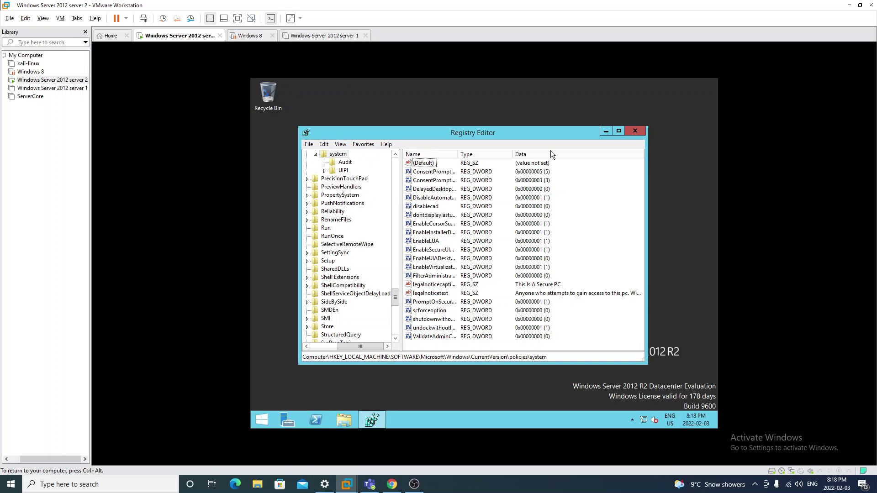
click(631, 133)
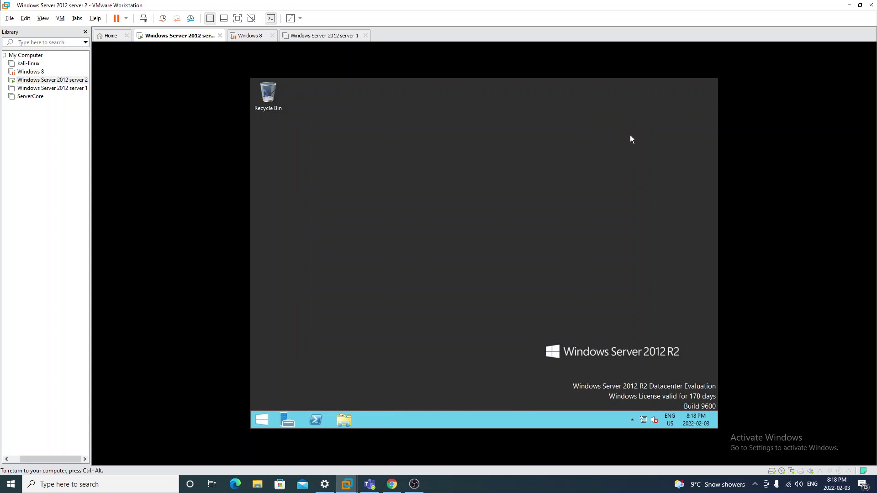
click(268, 419)
click(661, 116)
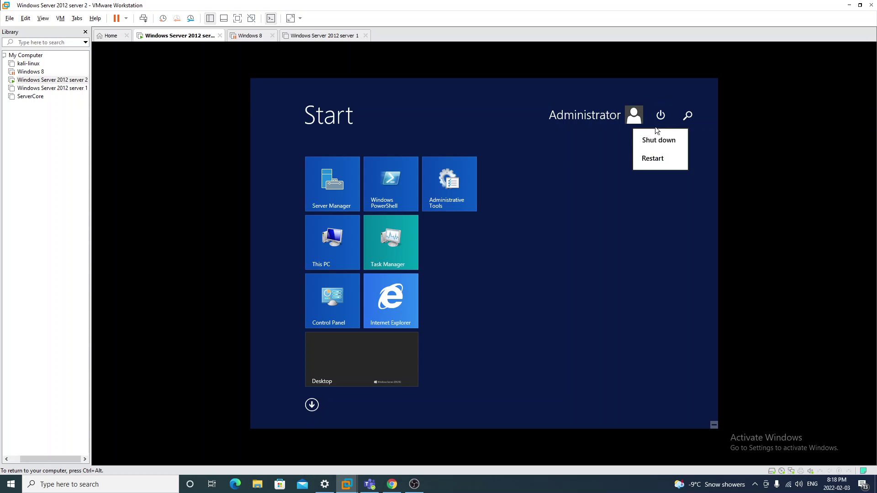
click(628, 117)
click(629, 116)
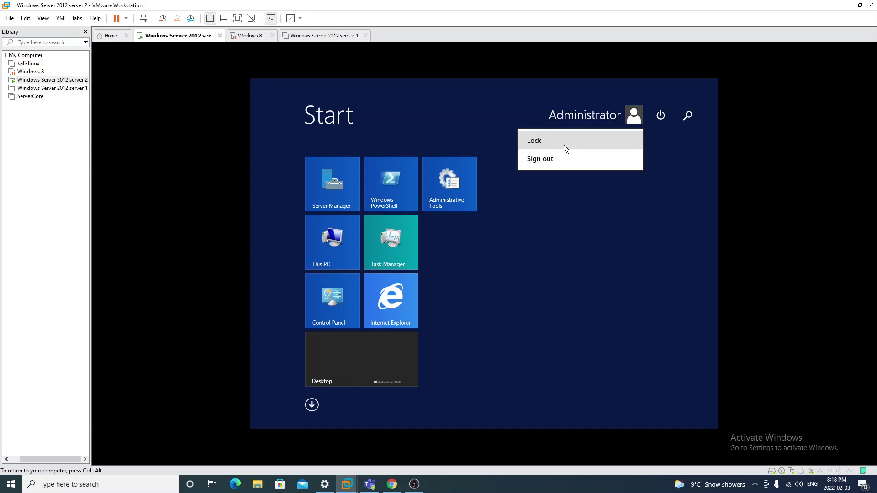
click(562, 159)
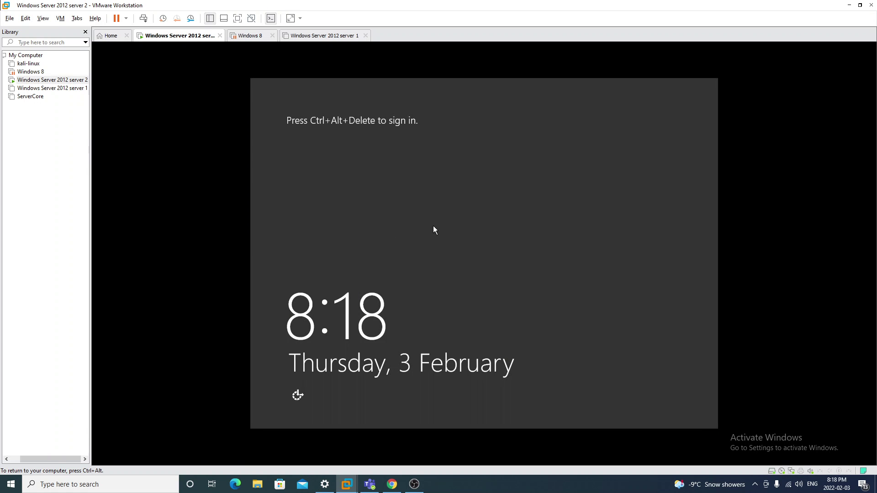
Confirm the 'This Is A Secure PC' notice at logon and sign in with the Administrator password
key(ctrl+alt+Insert)
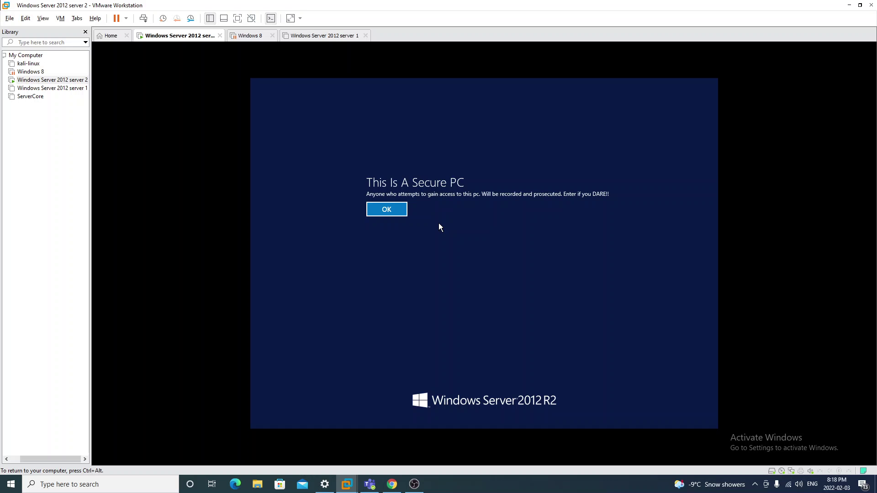
click(386, 209)
text(P)
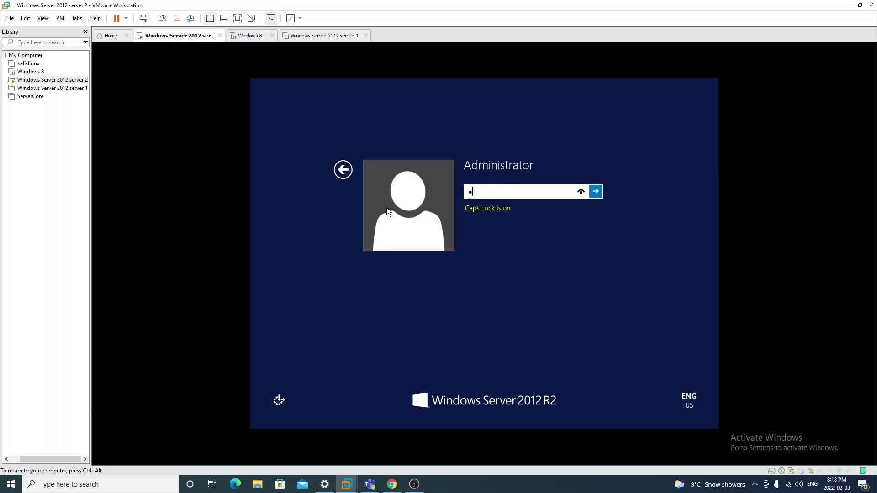
key(Caps_Lock)
text(assword123)
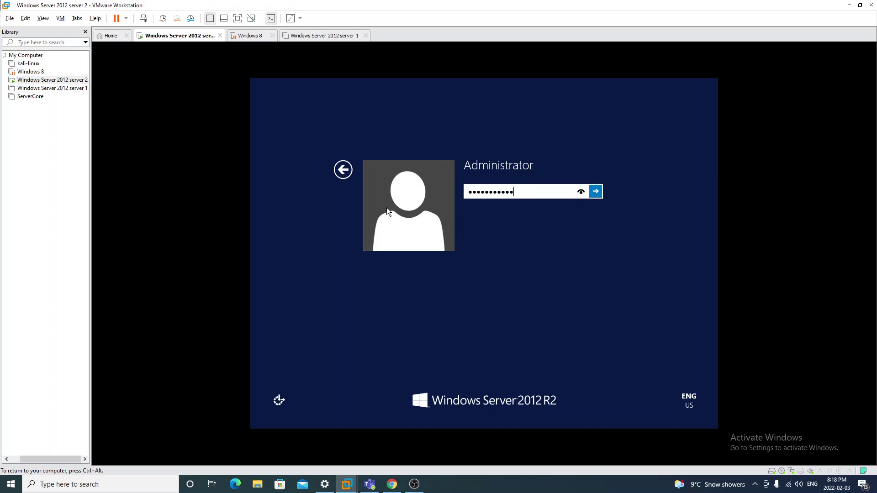
key(Return)
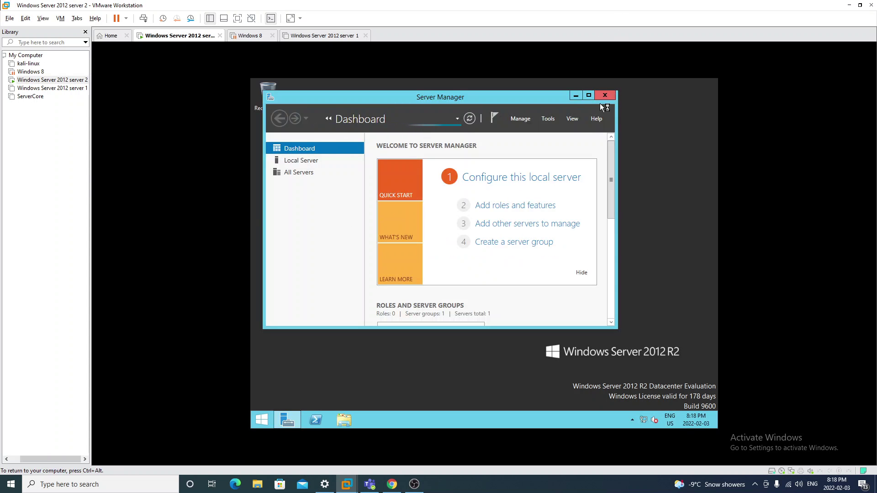
Close Server Manager and run winver.exe to show the Windows Server 2012 R2 version
click(604, 95)
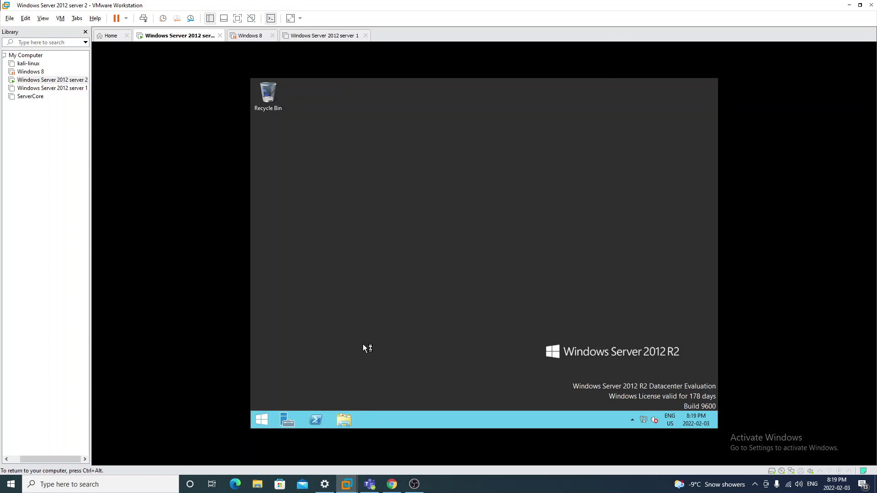
right_click(257, 420)
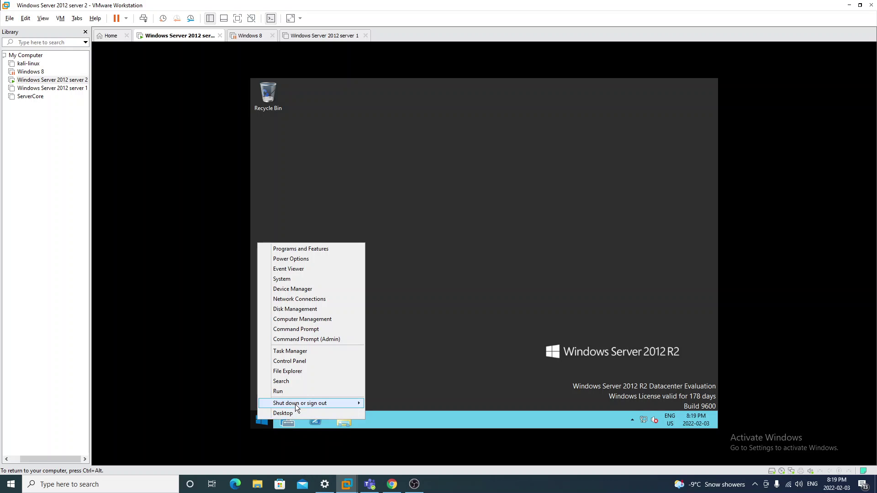
click(303, 392)
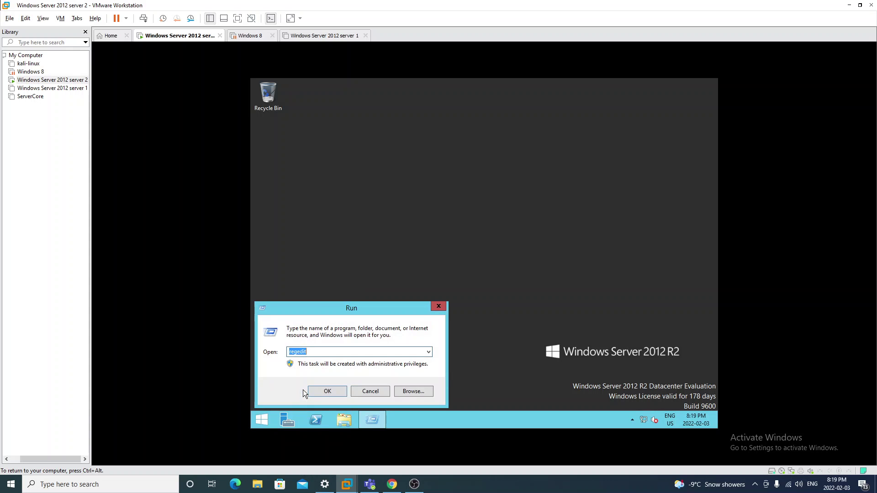
text(wi)
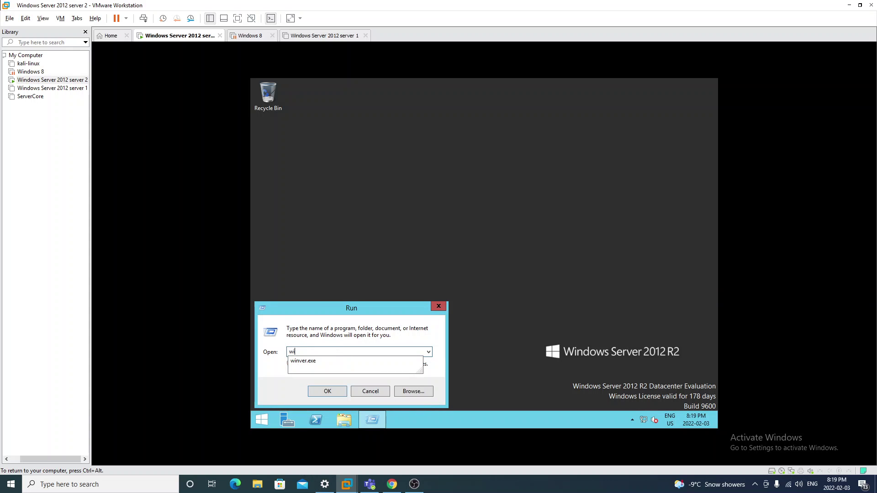
text(n)
key(Down)
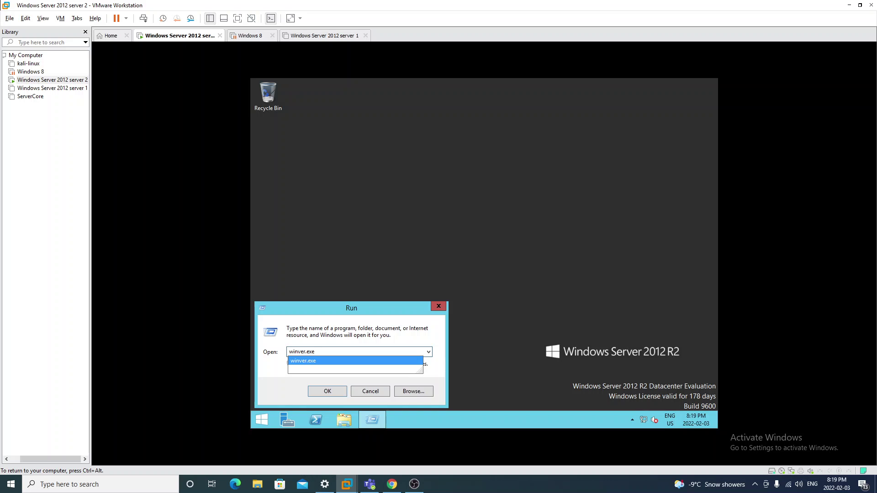
key(Return)
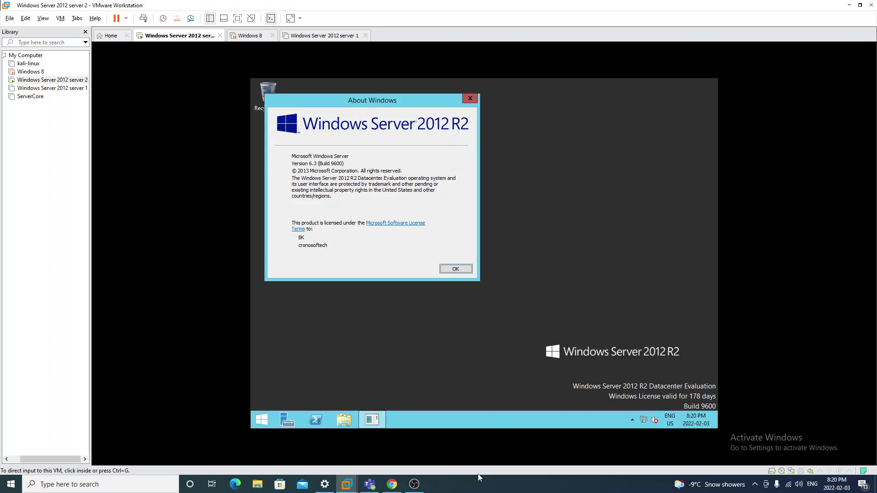
click(500, 373)
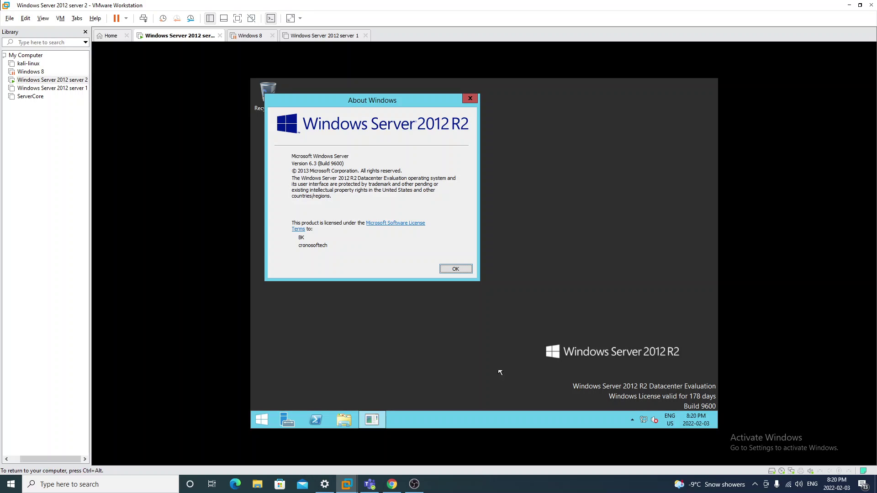